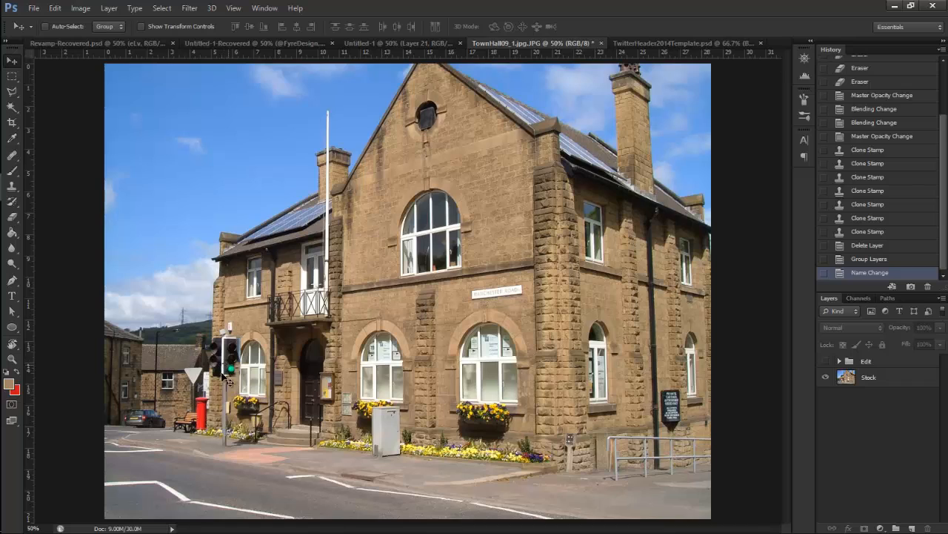
Step: Turn on the visibility of the Edit layer group
click(827, 360)
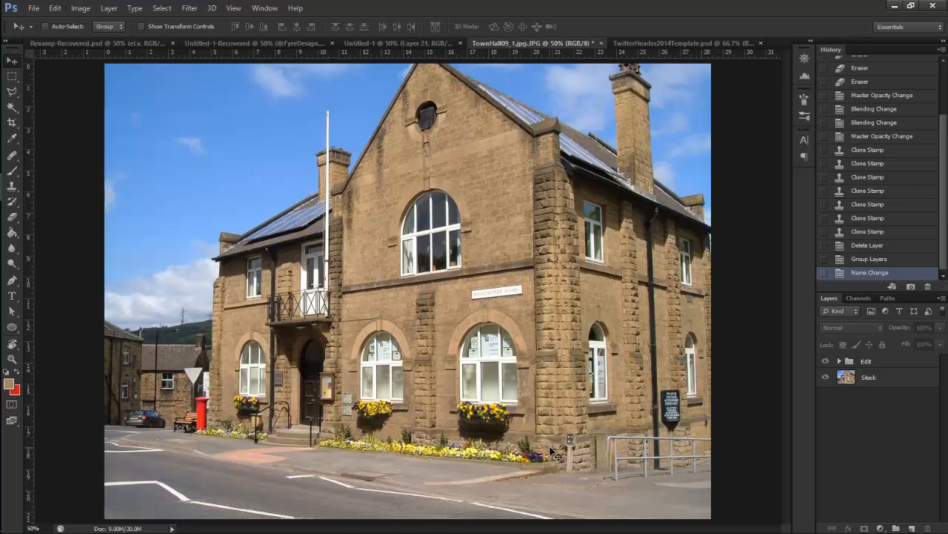
key(ctrl+plus)
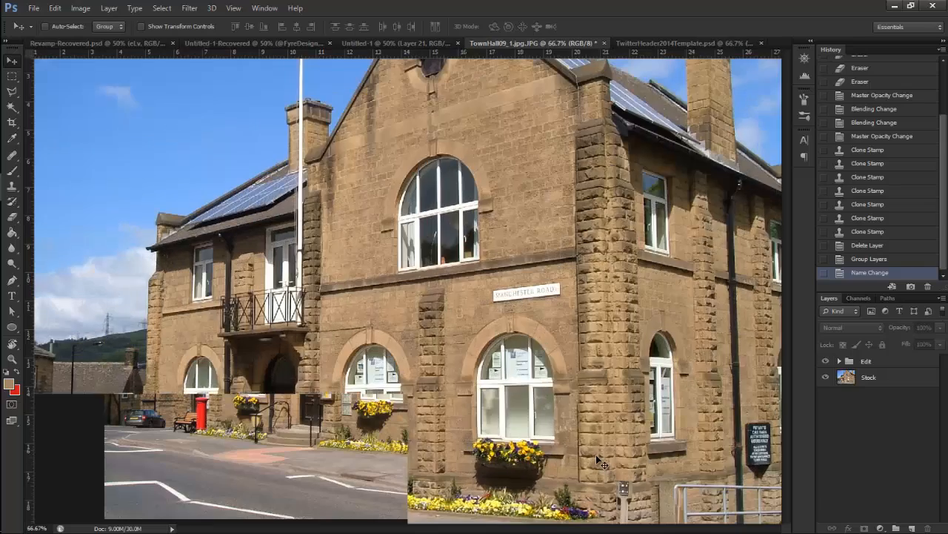
key(ctrl+plus)
scroll(571, 490, down, 3)
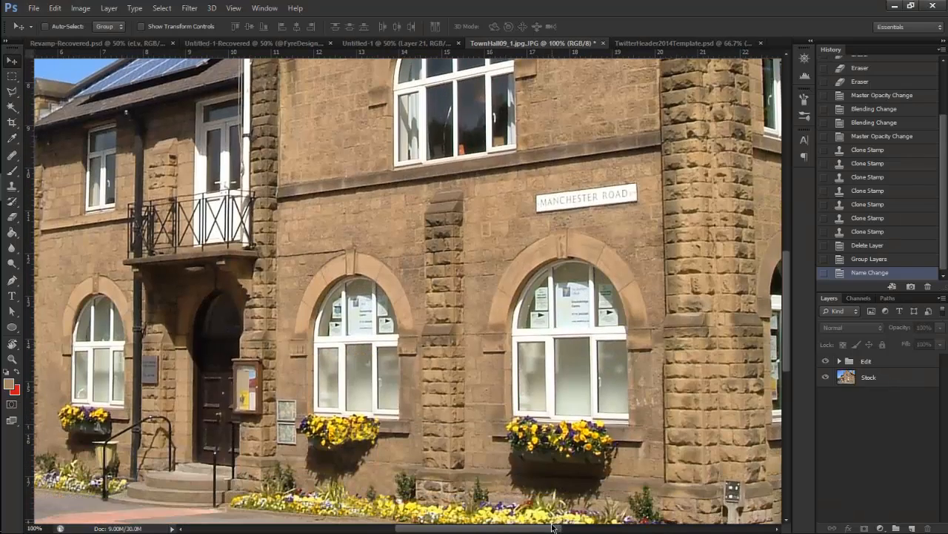
drag(550, 528, 601, 527)
scroll(627, 428, down, 1)
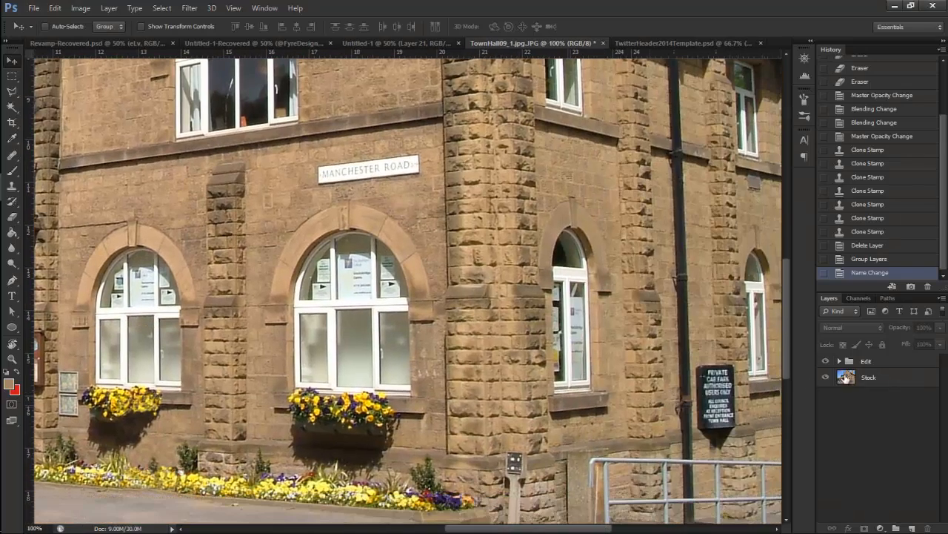
Step: Duplicate the Edit group and merge the copy into a single layer
click(887, 366)
key(ctrl+j)
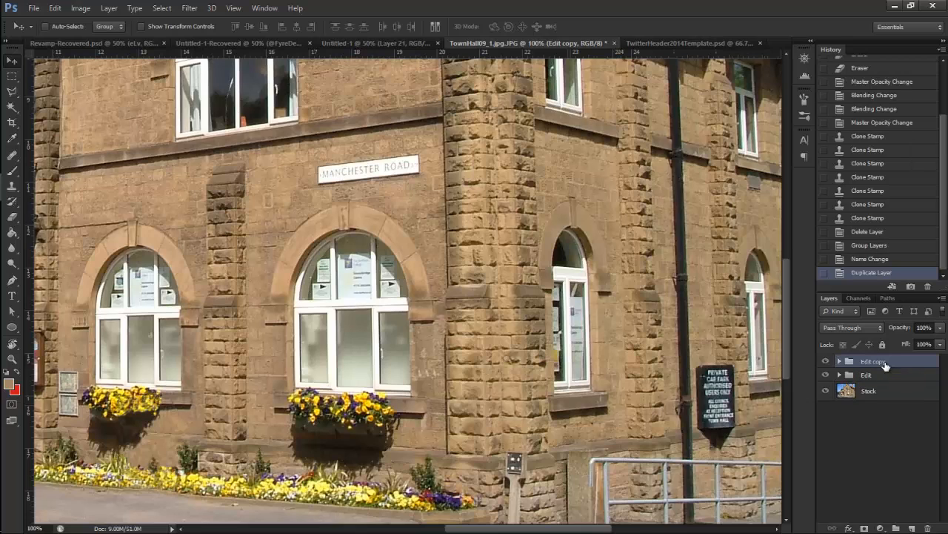
right_click(885, 363)
click(856, 248)
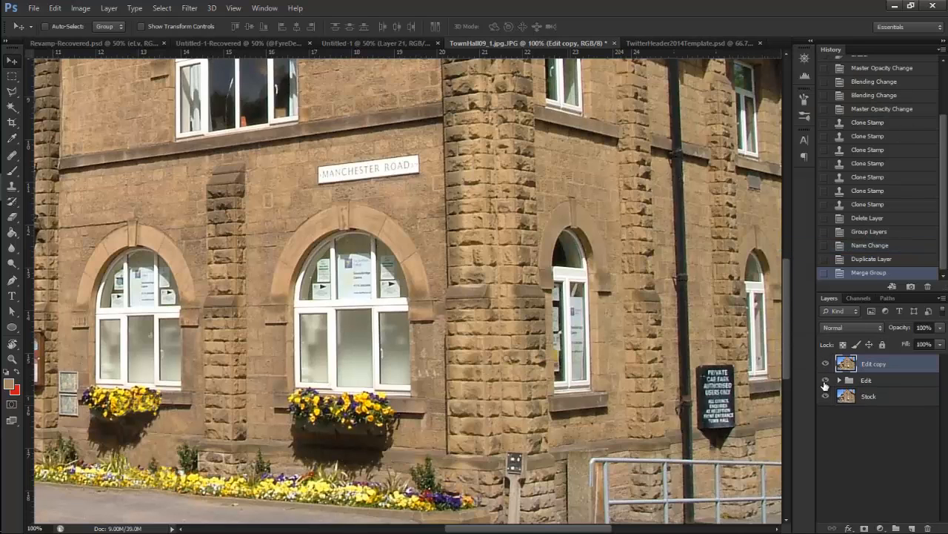
Step: Hide the original Edit group and the Stock layer, leaving only the merged Edit copy layer on
click(826, 380)
click(825, 396)
key(ctrl+plus)
scroll(597, 397, down, 8)
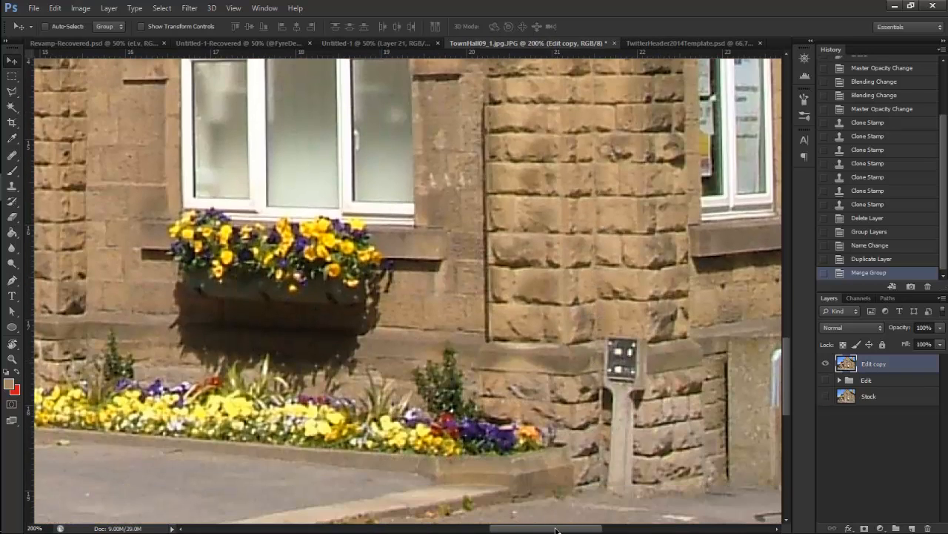
drag(556, 529, 578, 523)
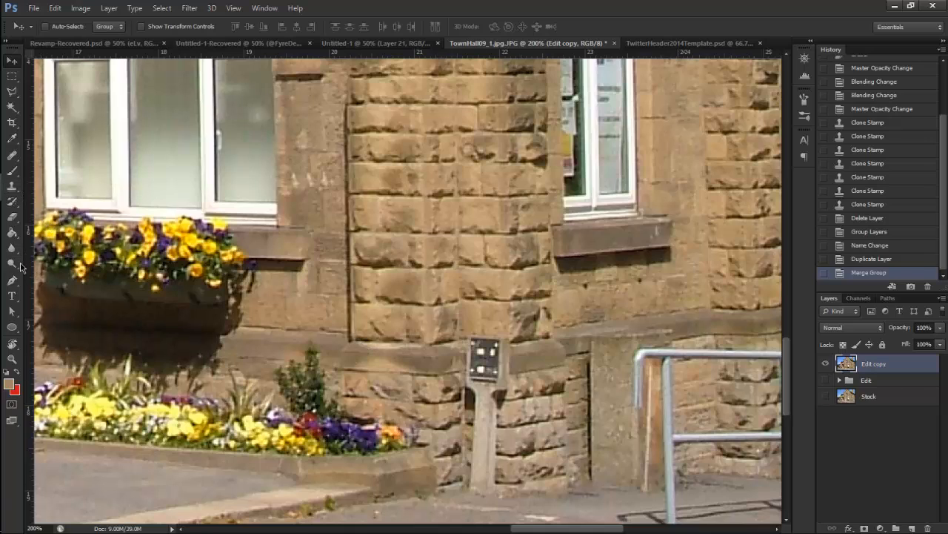
drag(11, 280, 58, 277)
drag(464, 336, 464, 346)
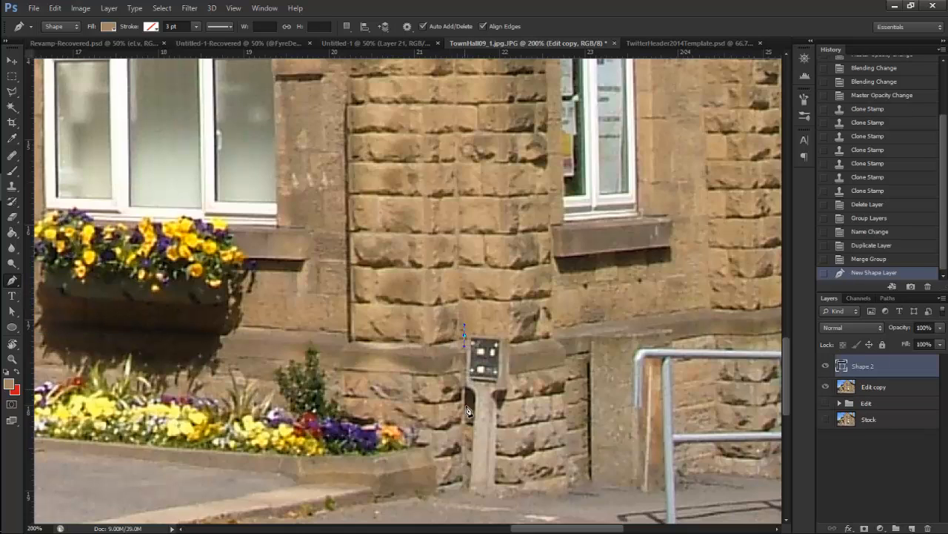
drag(465, 405, 478, 408)
drag(521, 410, 524, 386)
drag(517, 315, 506, 312)
click(470, 318)
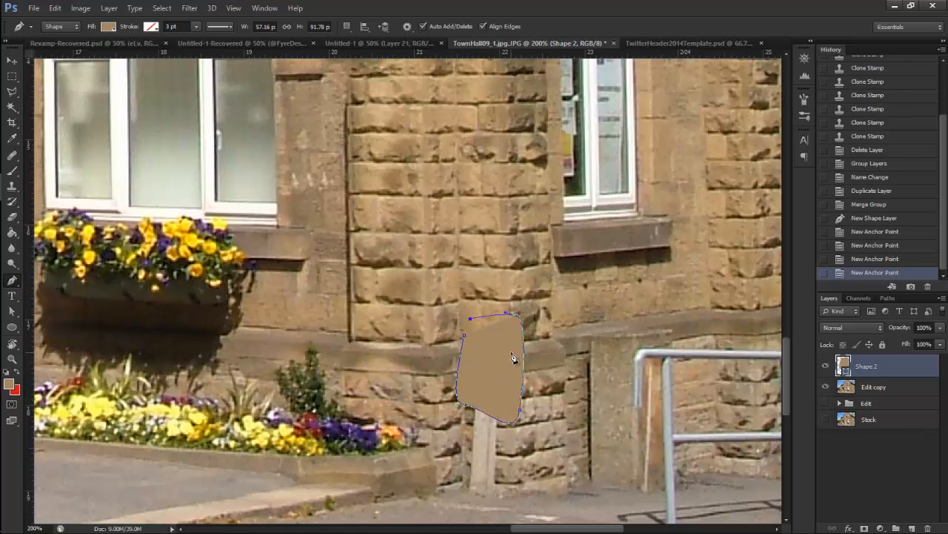
click(878, 220)
key(Delete)
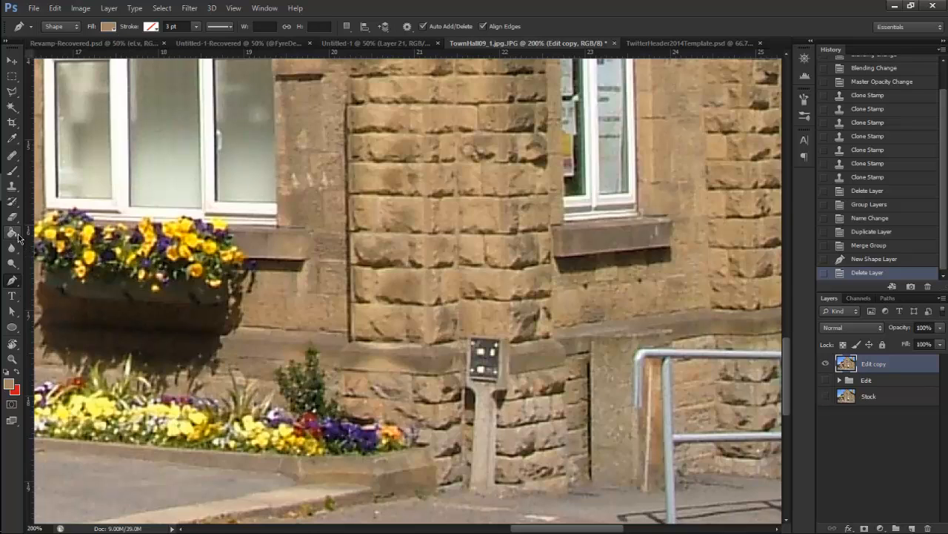
Step: With the Clone Stamp tool, sample the stonework beside the small sign post and paint it over the right edge of the post's base
click(12, 186)
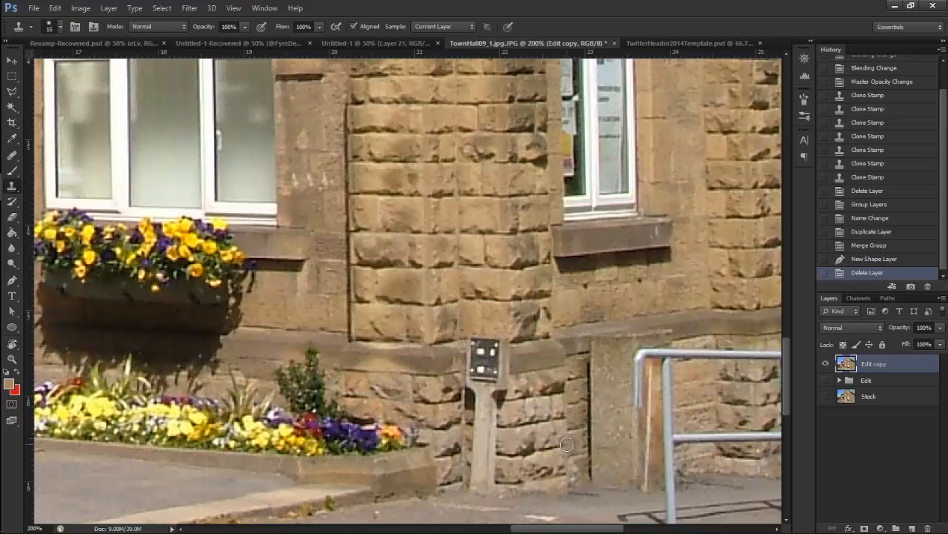
key(ctrl+plus)
scroll(566, 443, down, 2)
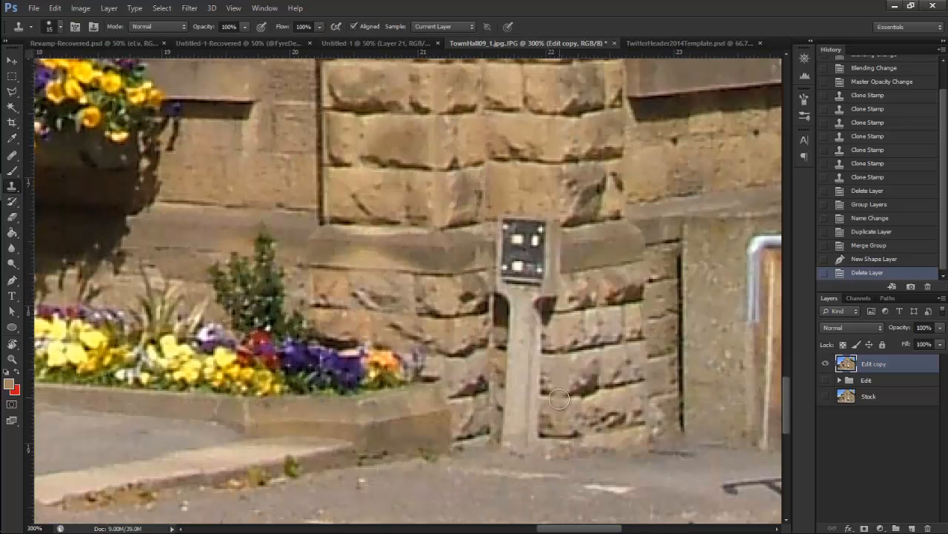
alt+click(558, 359)
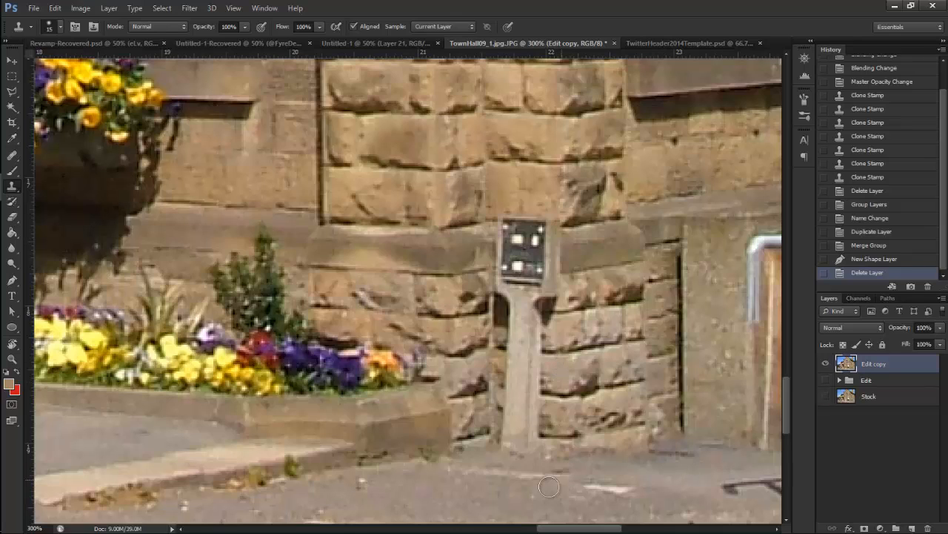
right_click(11, 186)
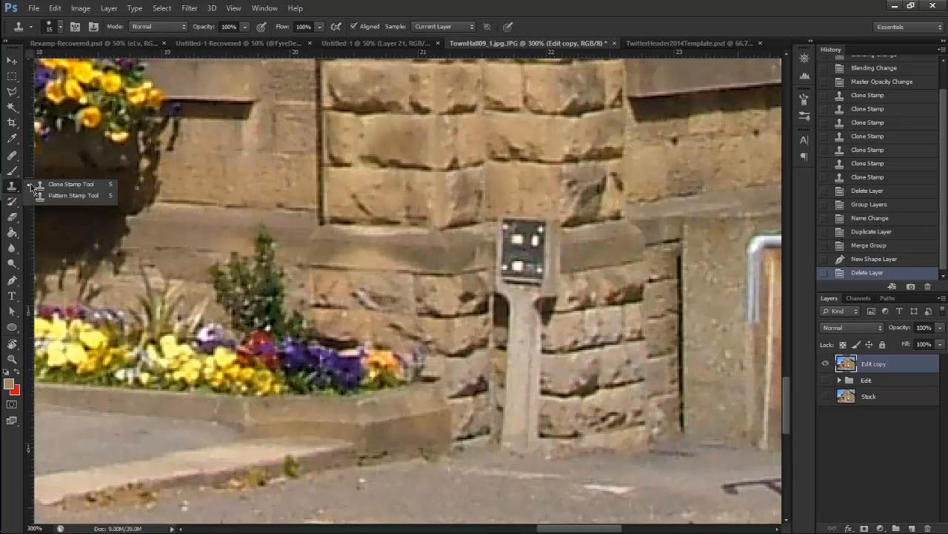
click(550, 436)
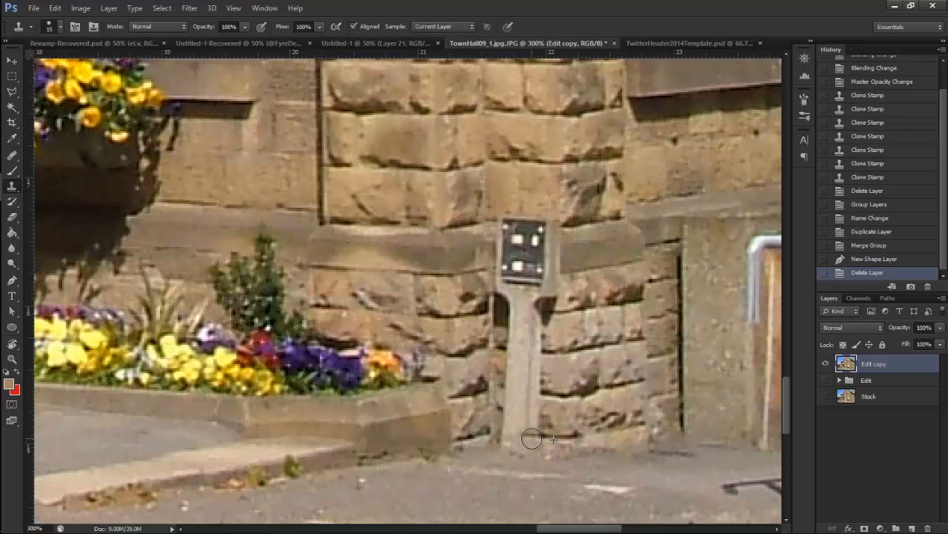
mouse_move(532, 439)
mouse_down()
mouse_move(566, 431)
mouse_move(547, 415)
mouse_move(510, 419)
mouse_move(577, 426)
mouse_move(573, 420)
mouse_move(517, 418)
mouse_move(560, 428)
mouse_move(560, 415)
mouse_move(509, 419)
mouse_move(544, 447)
mouse_move(558, 438)
mouse_move(511, 436)
mouse_move(550, 437)
mouse_move(553, 426)
mouse_move(526, 438)
mouse_move(545, 453)
mouse_move(554, 435)
mouse_move(519, 437)
mouse_move(544, 438)
mouse_up()
alt+click(562, 418)
alt+click(559, 439)
alt+click(550, 437)
alt+click(555, 436)
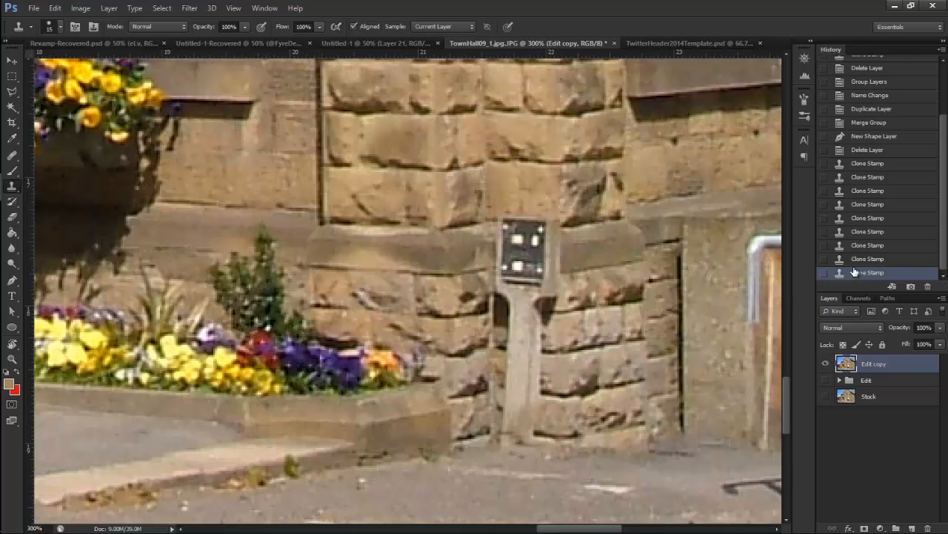
Step: Roll back the latest clone strokes and stamp stonework over the foot of the post again
click(876, 246)
click(871, 232)
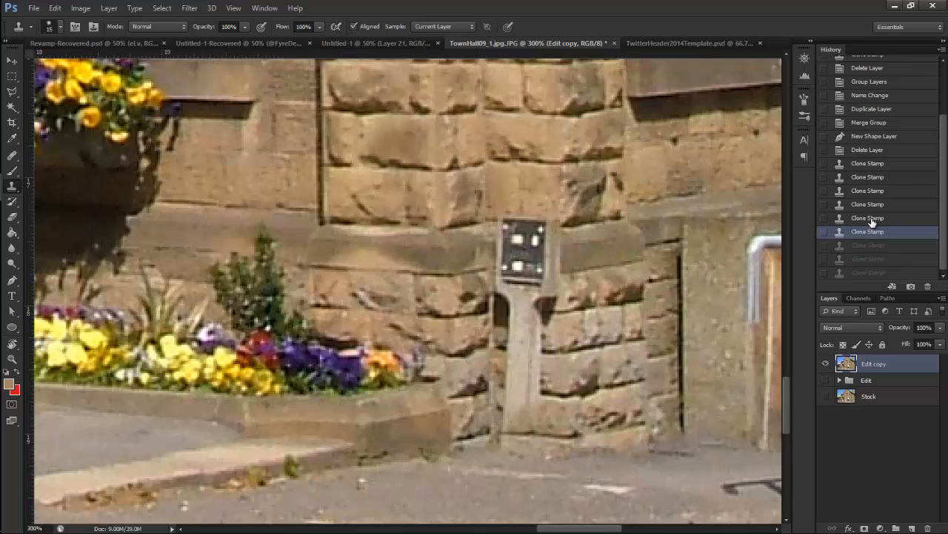
click(514, 432)
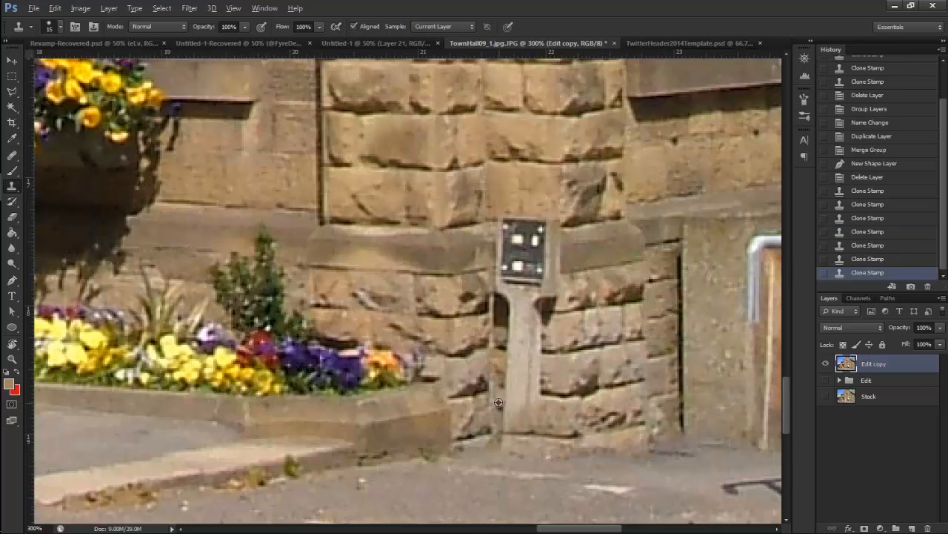
click(512, 429)
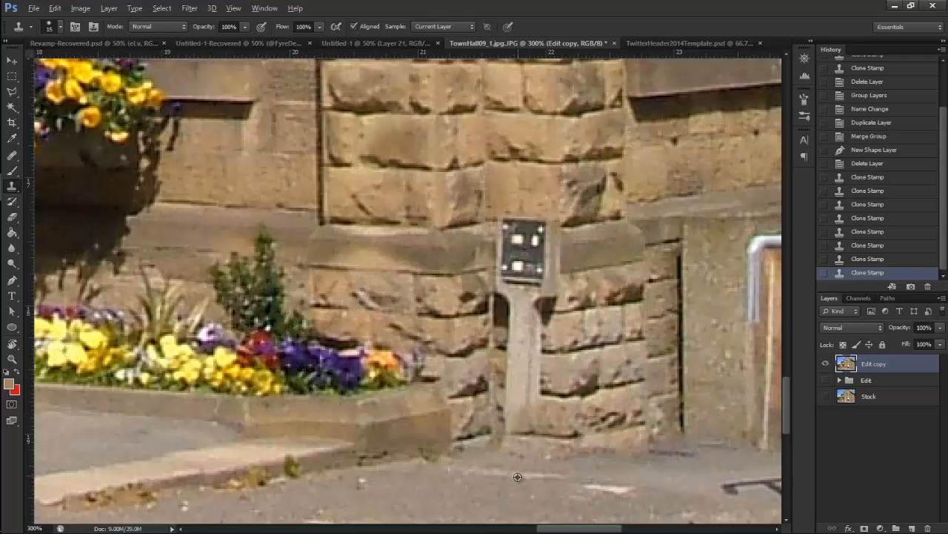
Step: Sample the pavement just below the post and clone it over the ground at the post's foot
alt+click(520, 476)
click(514, 454)
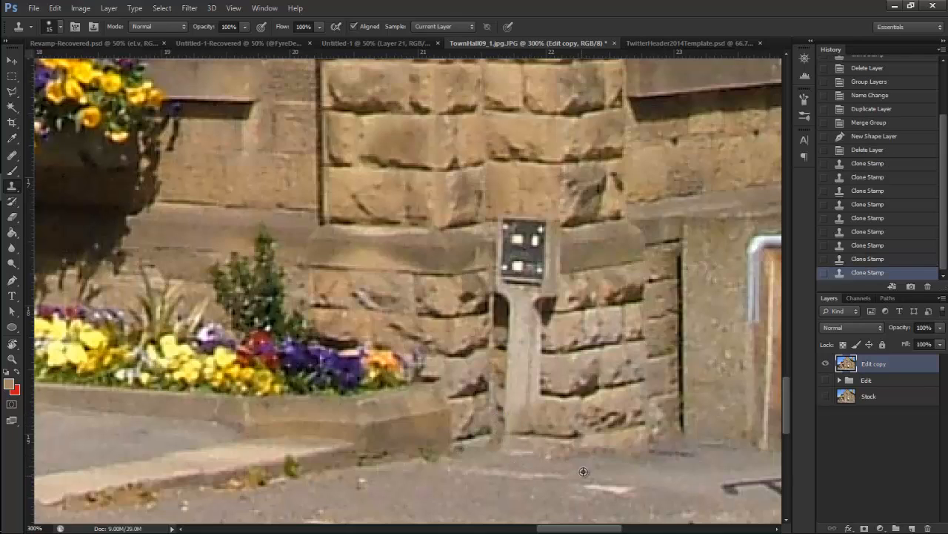
click(517, 456)
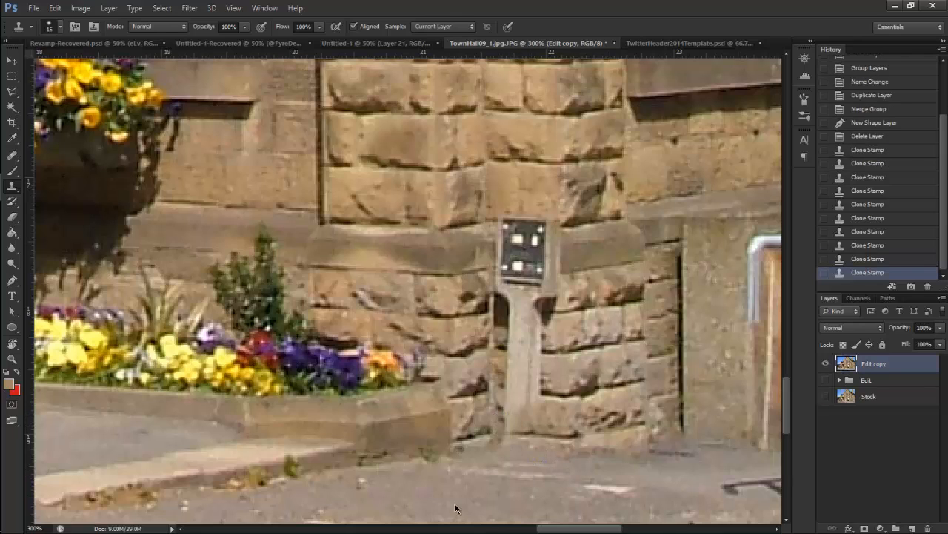
click(515, 450)
click(519, 472)
Step: Clone the neighbouring stone over the right edge of the post's lower stem, at the second stone course from the ground
scroll(519, 472, up, 2)
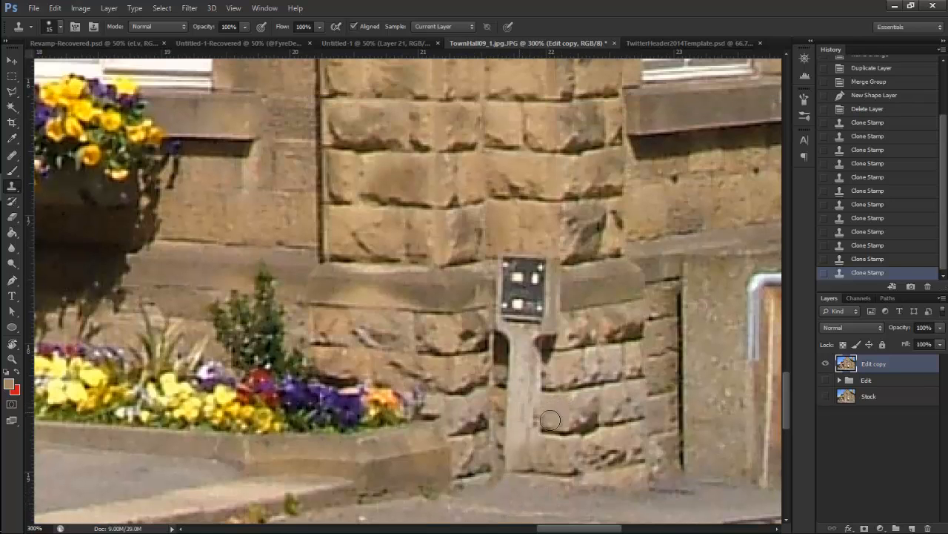
click(537, 414)
click(539, 411)
click(539, 410)
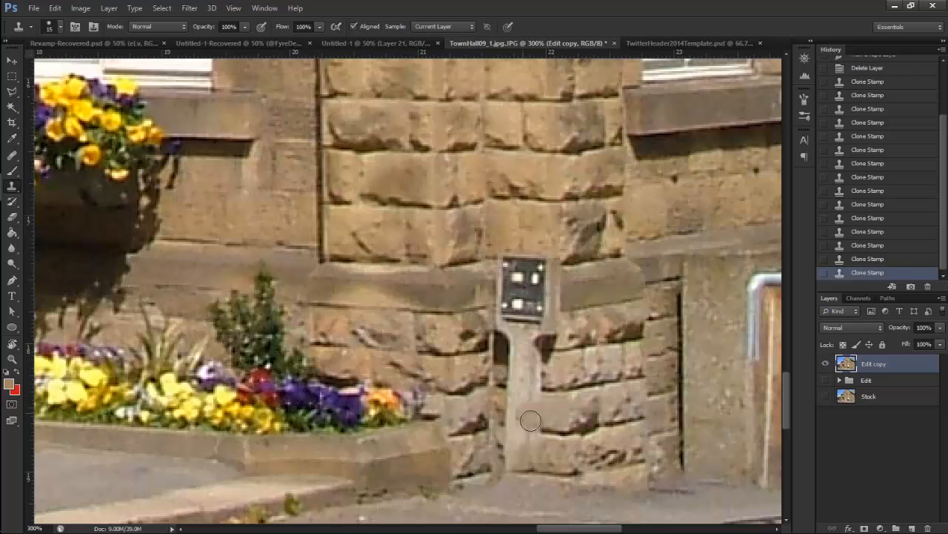
click(541, 405)
click(522, 407)
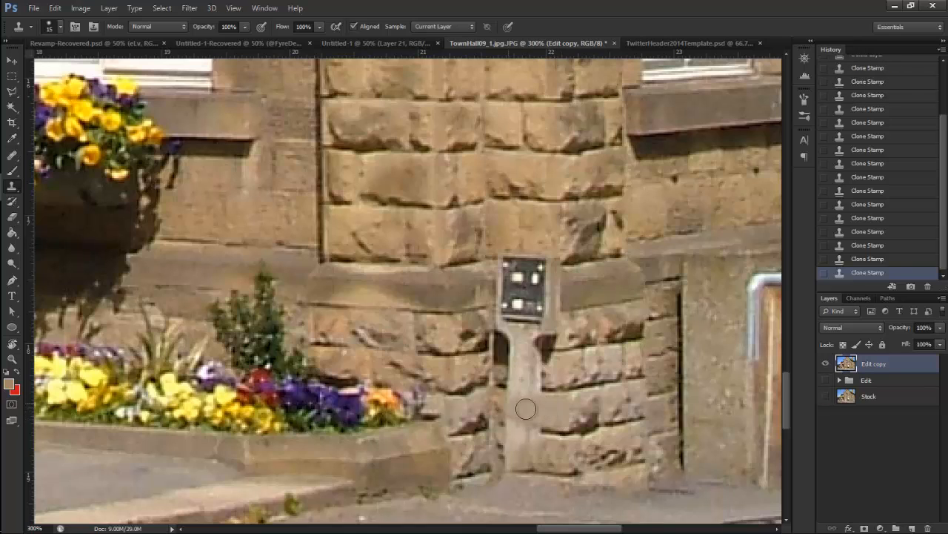
Step: Resample the adjacent blocks to extend the second stone course across the stem, and clone the wall's base over the post's foot
alt+click(551, 413)
click(511, 400)
alt+click(544, 411)
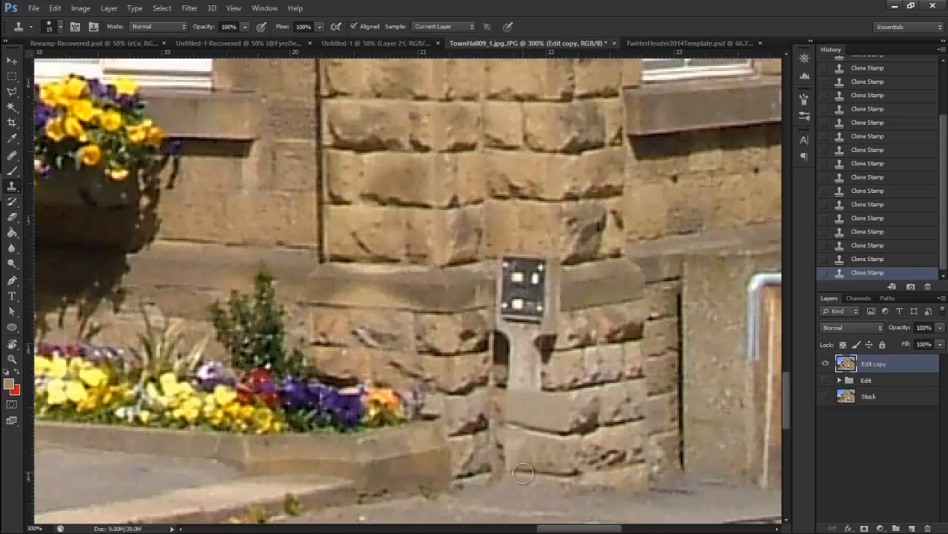
alt+click(498, 466)
drag(505, 473, 513, 470)
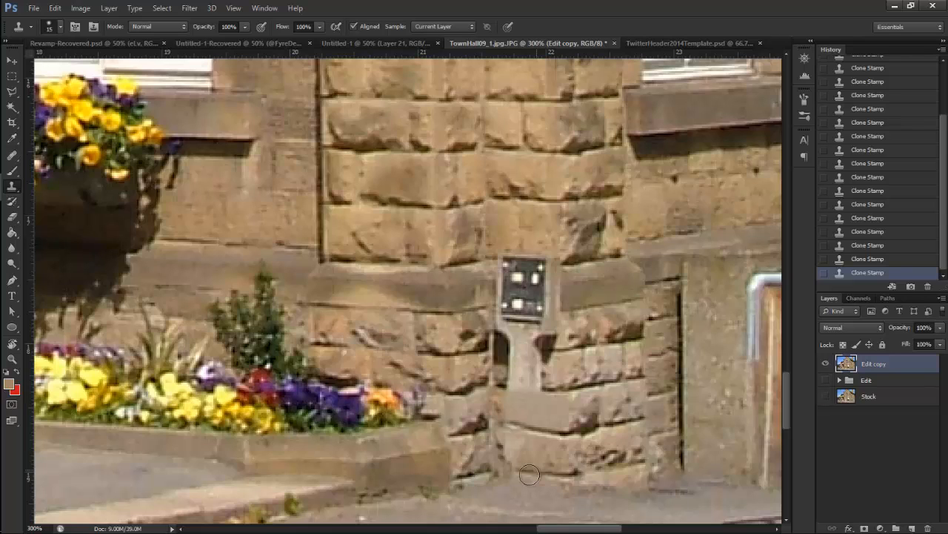
Step: Review the retouched stonework and flower boxes along the building's front at different magnifications
key(ctrl+minus)
key(ctrl+minus)
key(ctrl+minus)
key(ctrl+minus)
key(ctrl+minus)
key(ctrl+plus)
key(ctrl+plus)
key(ctrl+plus)
key(ctrl+plus)
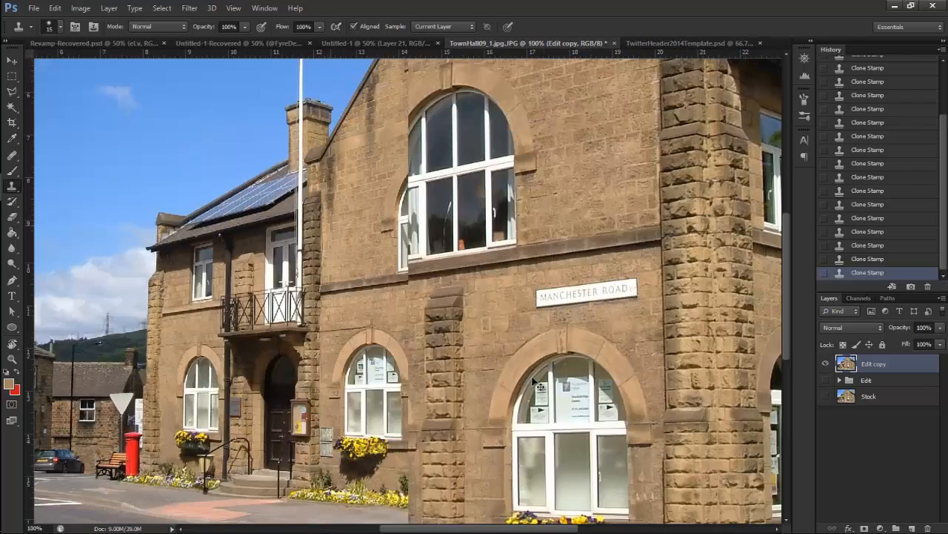
scroll(532, 380, down, 10)
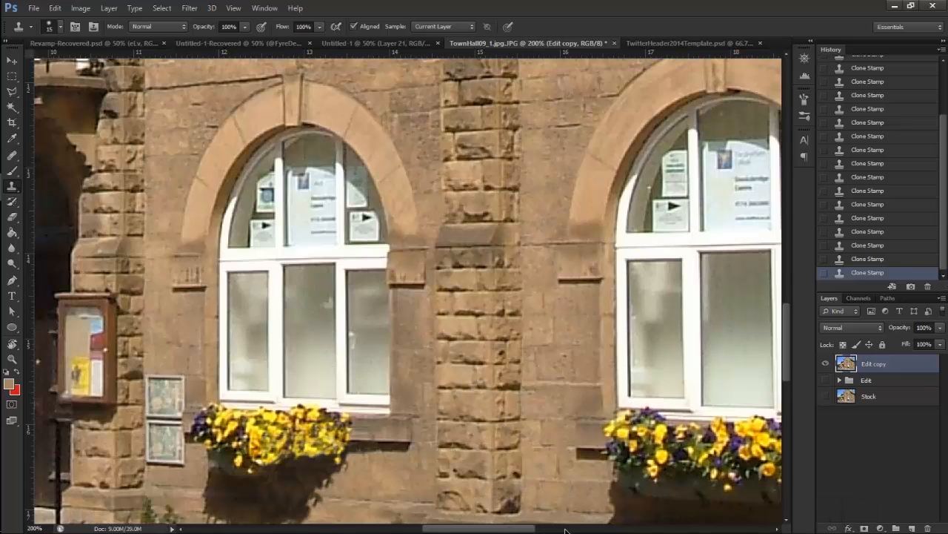
drag(523, 529, 601, 530)
scroll(415, 434, down, 3)
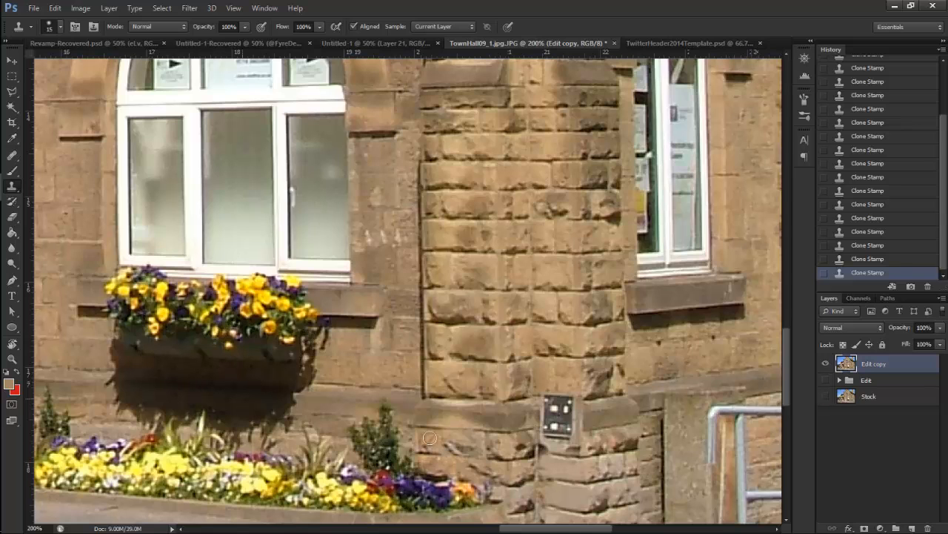
drag(525, 529, 453, 529)
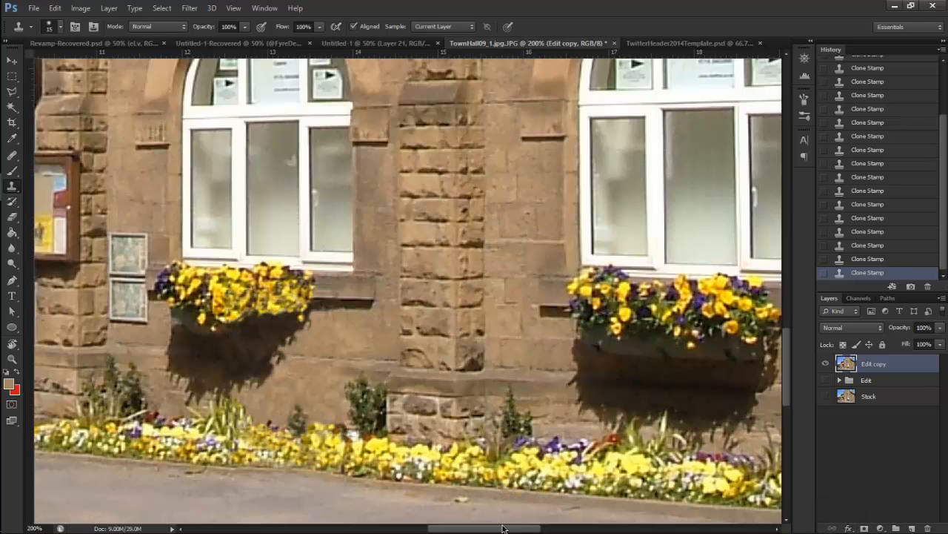
drag(520, 529, 607, 529)
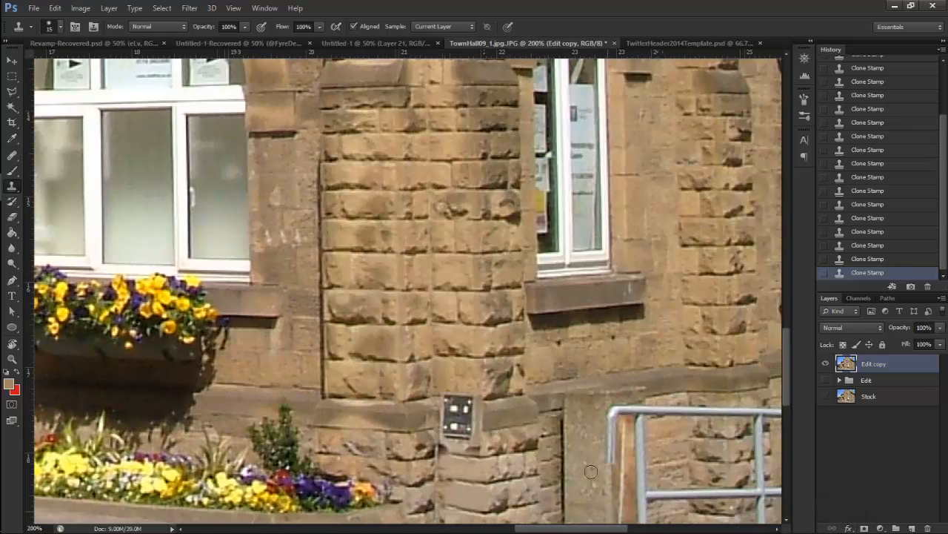
Step: Clone the adjacent stonework over the area just below the black sign plate on the building's corner
scroll(551, 439, down, 3)
scroll(550, 439, up, 4)
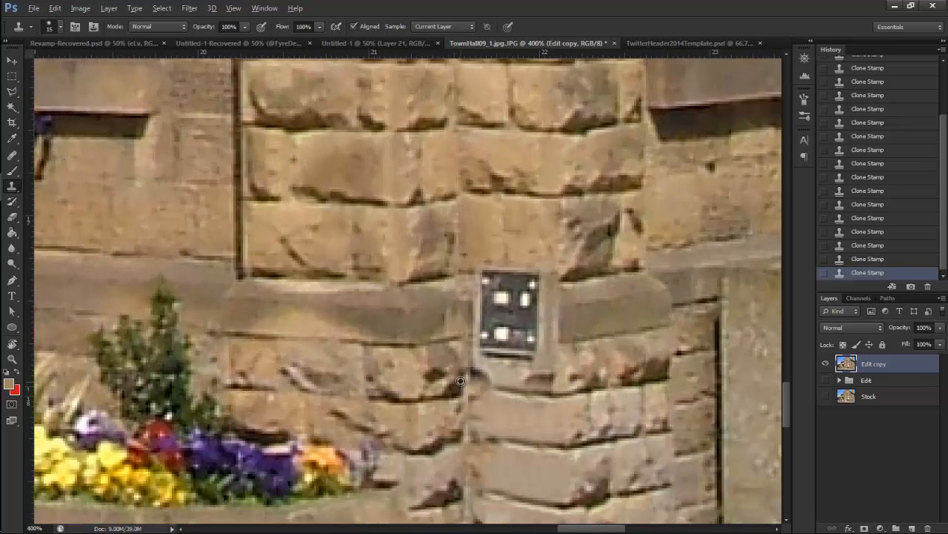
drag(527, 383, 491, 377)
alt+click(583, 368)
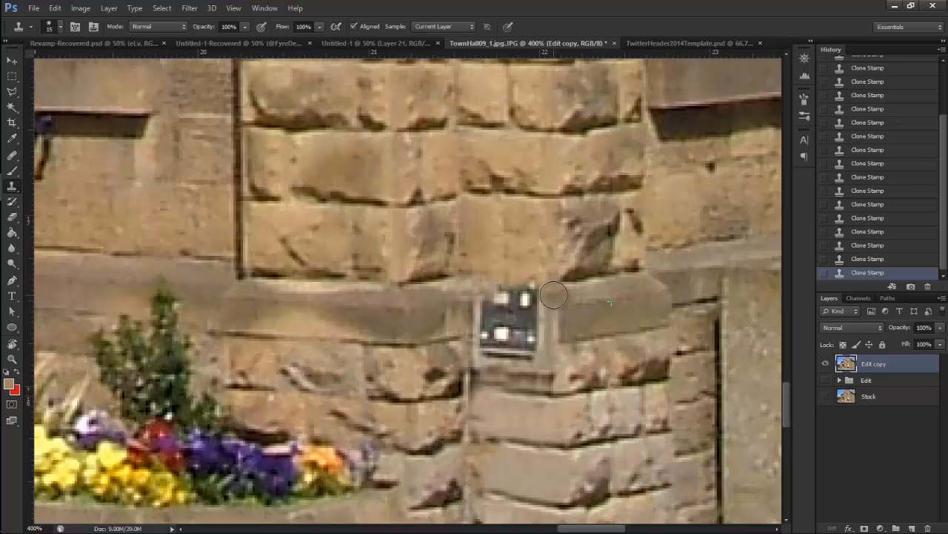
Step: Clone the smooth stone ledge over the black sign plate, resampling the ledge beside it to cover the plate downwards
drag(554, 296, 527, 294)
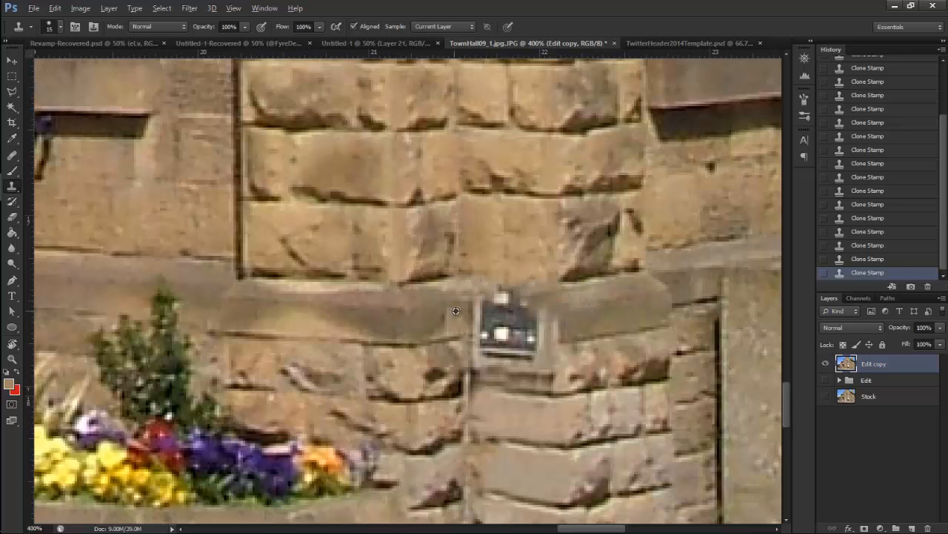
alt+click(588, 315)
mouse_move(553, 321)
mouse_down()
mouse_move(524, 318)
mouse_move(596, 315)
mouse_move(512, 317)
mouse_move(541, 300)
mouse_move(499, 303)
mouse_move(599, 306)
mouse_move(539, 319)
mouse_move(481, 305)
mouse_move(554, 332)
mouse_move(498, 332)
mouse_move(577, 325)
mouse_move(486, 319)
mouse_up()
alt+click(600, 316)
alt+click(558, 302)
alt+click(613, 317)
alt+click(596, 328)
alt+click(590, 320)
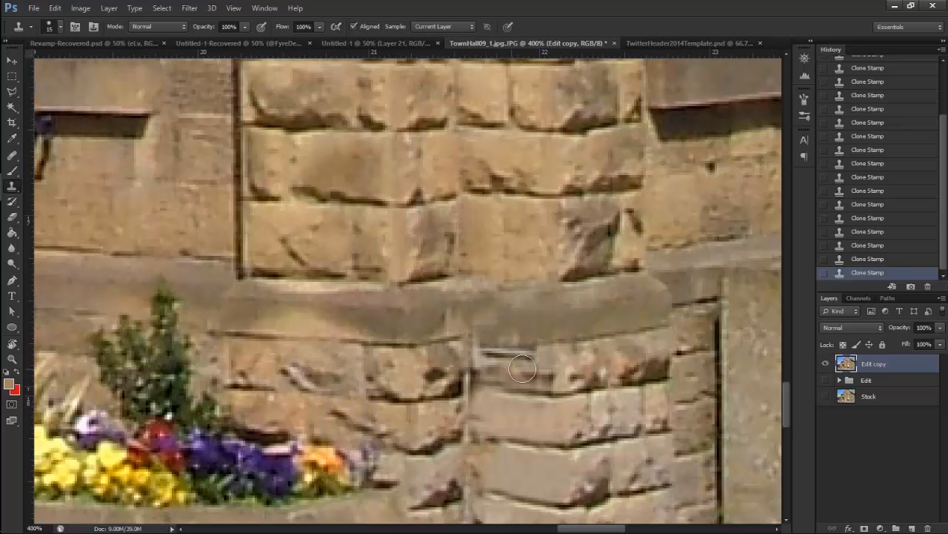
Step: Clone the rough stone course over the sign plate's remaining bottom edge, just beneath the ledge
alt+click(549, 366)
mouse_move(537, 355)
mouse_down()
mouse_move(560, 363)
mouse_move(480, 364)
mouse_move(491, 367)
mouse_move(517, 366)
mouse_move(474, 358)
mouse_move(499, 368)
mouse_move(471, 396)
mouse_move(467, 355)
mouse_move(474, 411)
mouse_move(468, 364)
mouse_up()
alt+click(518, 364)
Step: Sample the vertical corner joint lower down and clone it upwards over the pale remnant below the ledge
alt+click(465, 392)
alt+click(467, 407)
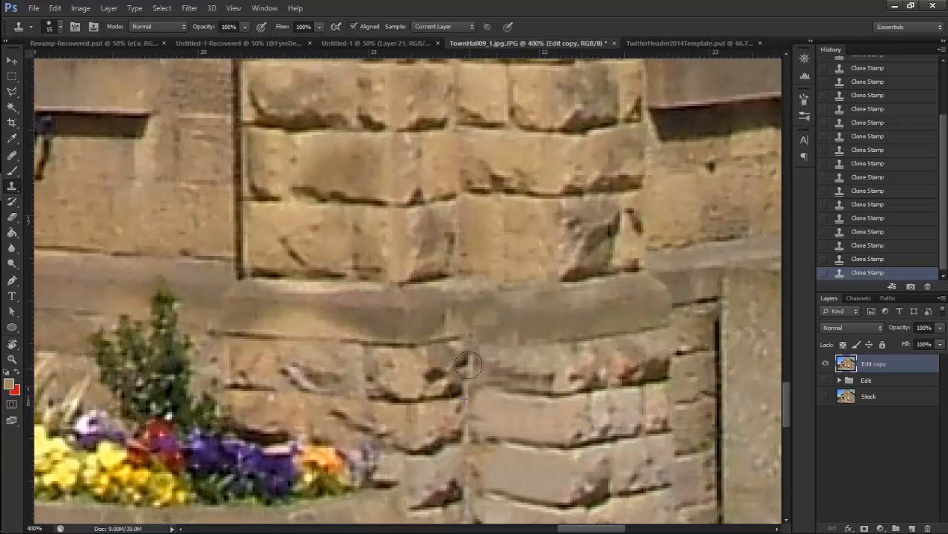
alt+click(466, 429)
drag(472, 381, 470, 355)
Step: Touch up the ledge's lower edge at the corner joint and above the repaired stone with newly sampled edge areas
alt+click(456, 341)
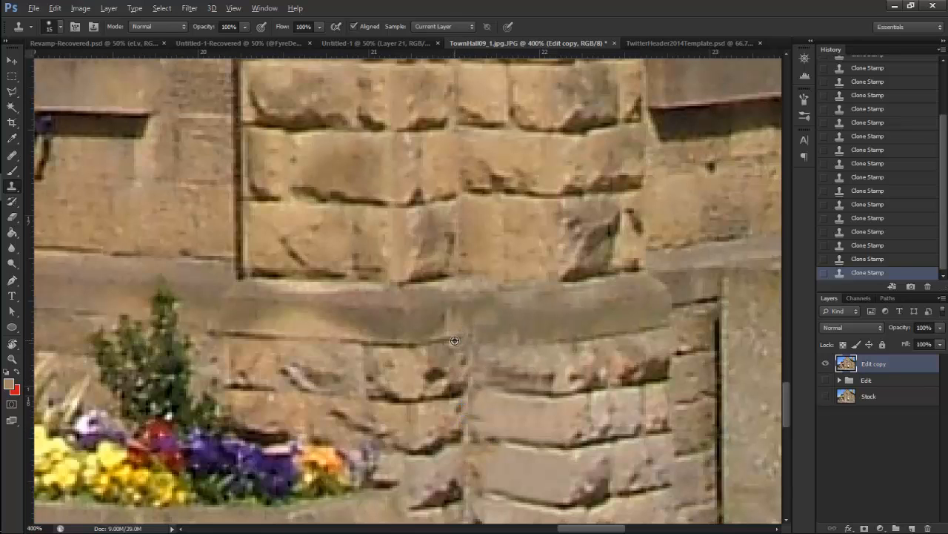
click(470, 335)
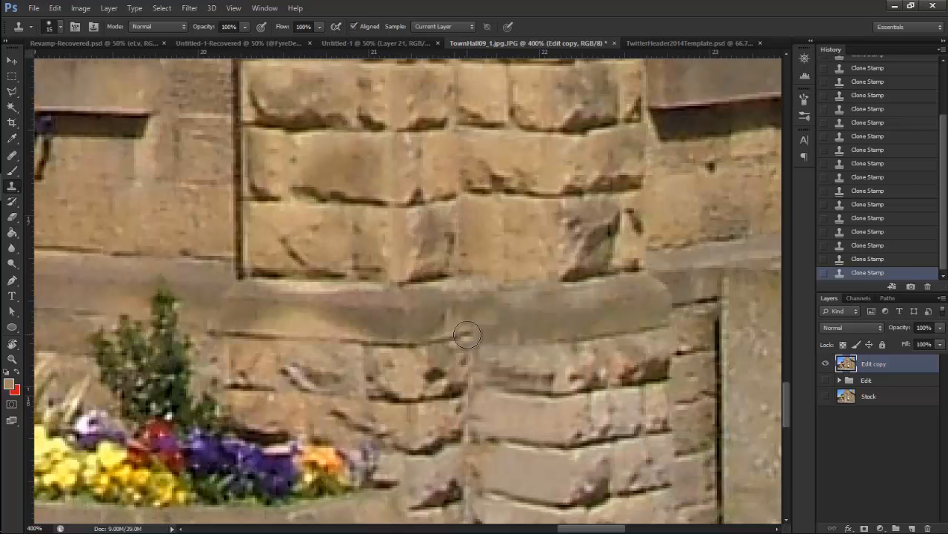
alt+click(564, 344)
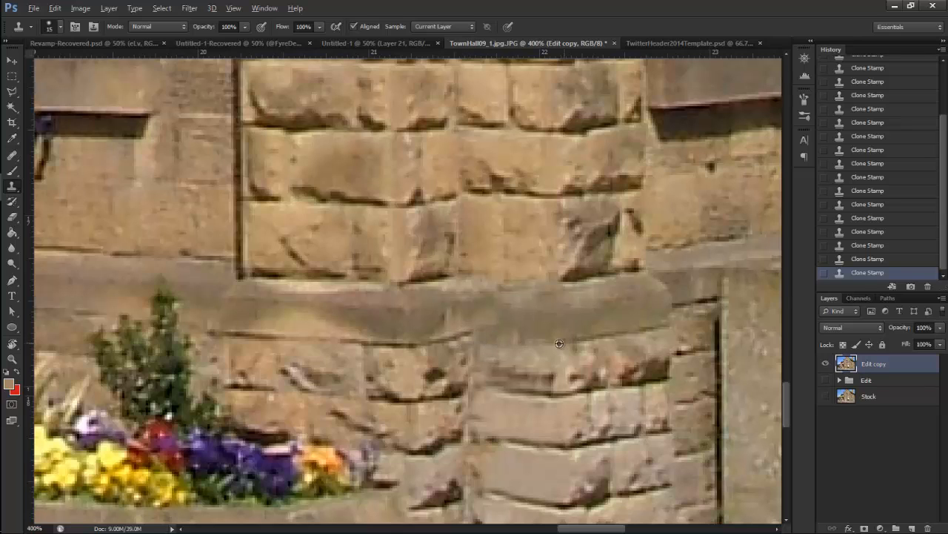
alt+click(597, 337)
click(551, 342)
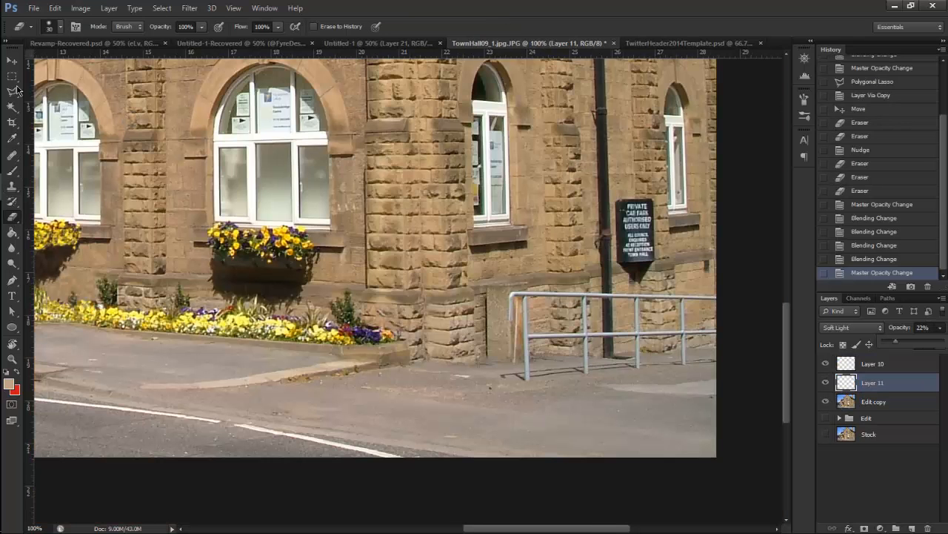
Step: Merge Layer 10, Layer 11 and Edit copy into a single layer
click(12, 61)
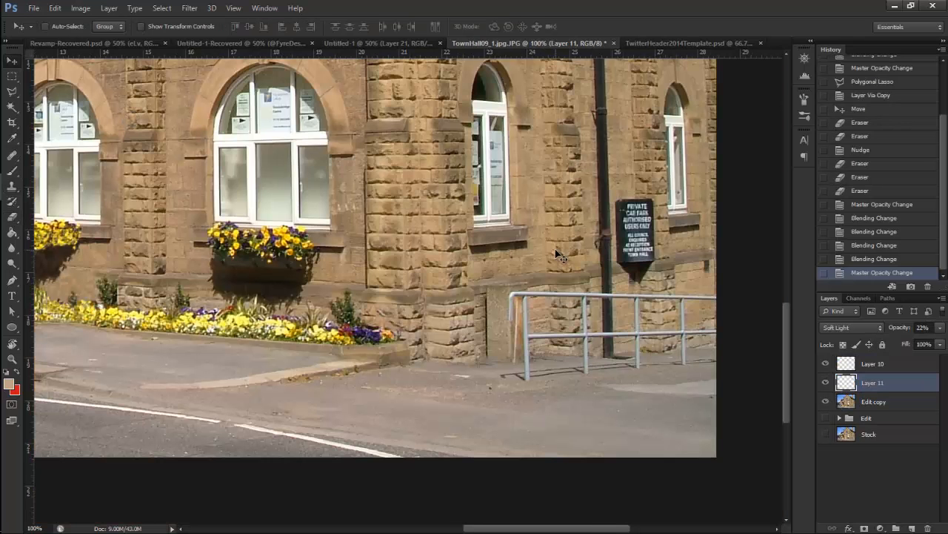
key(ctrl+minus)
key(ctrl+minus)
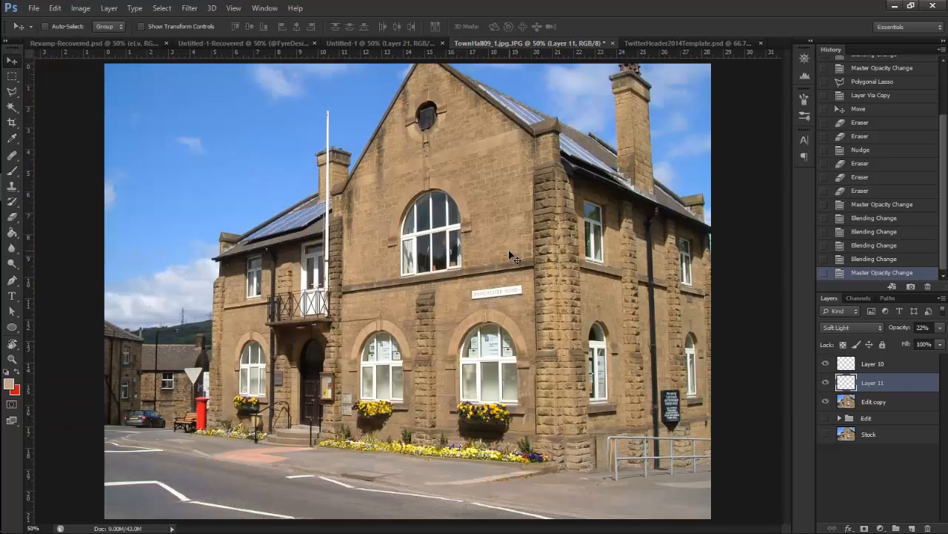
click(871, 366)
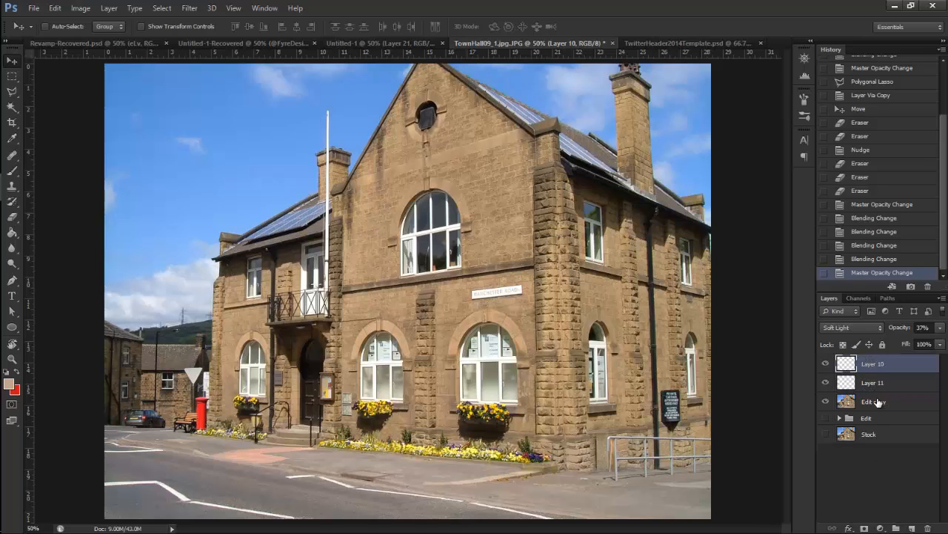
shift+click(878, 401)
right_click(898, 400)
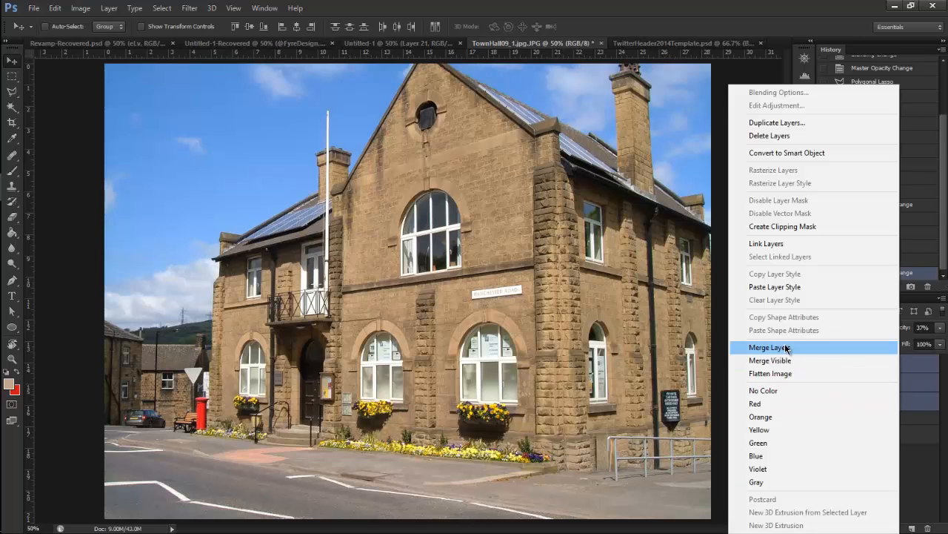